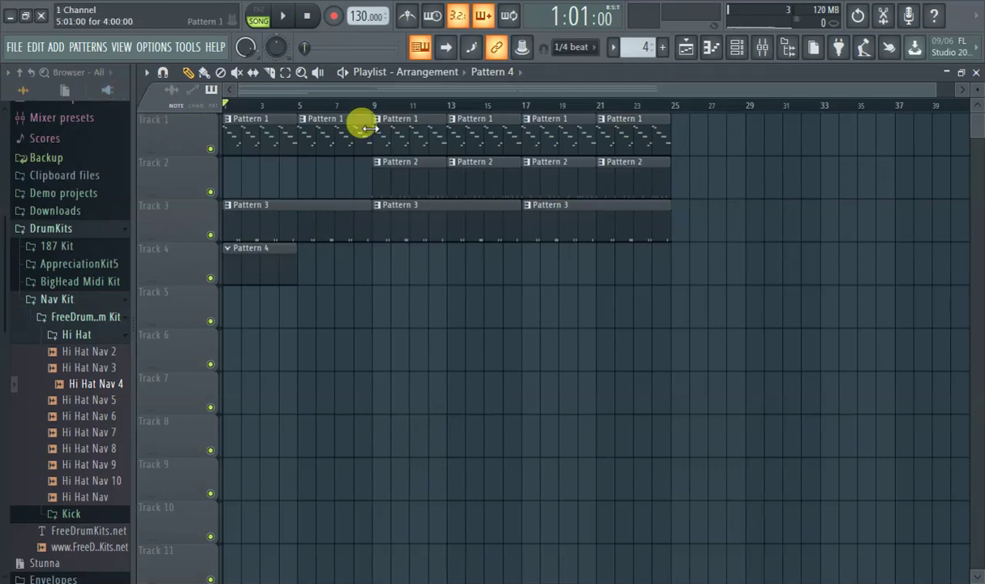
Clone the default FL Keys channel from Pattern 4's channel rack, with the browser hidden, and stop the song playback
click(784, 55)
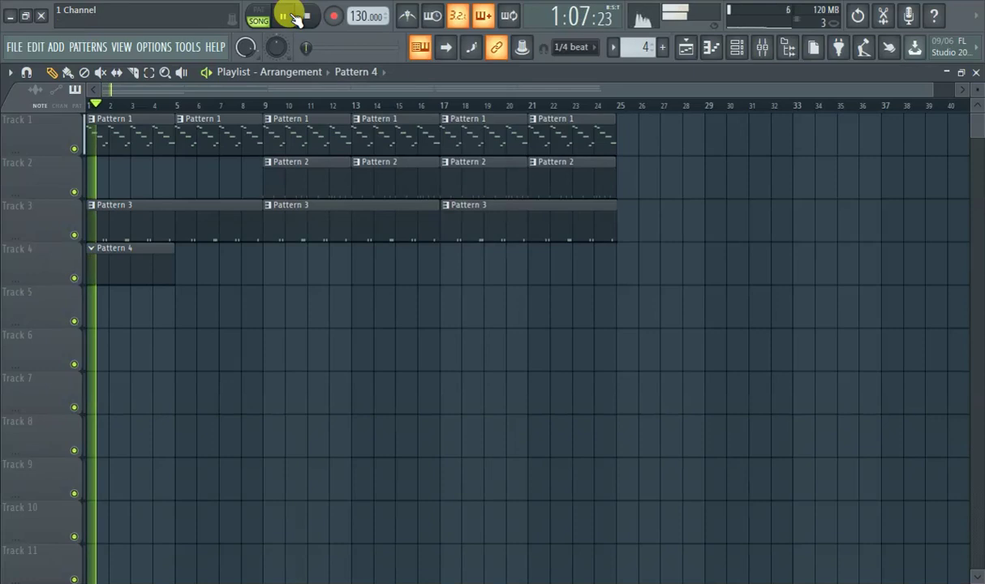
mouse_move(669, 64)
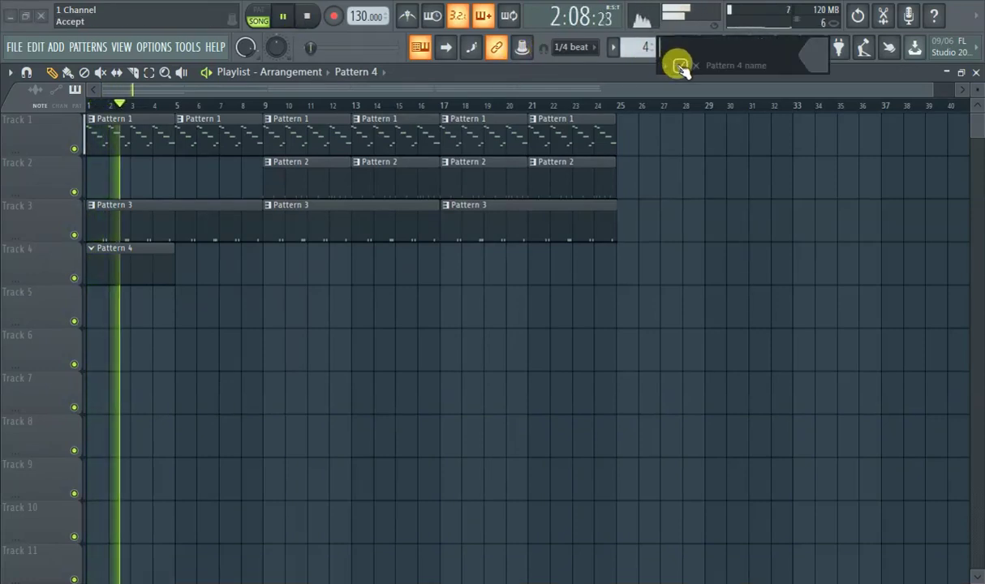
double_click(125, 251)
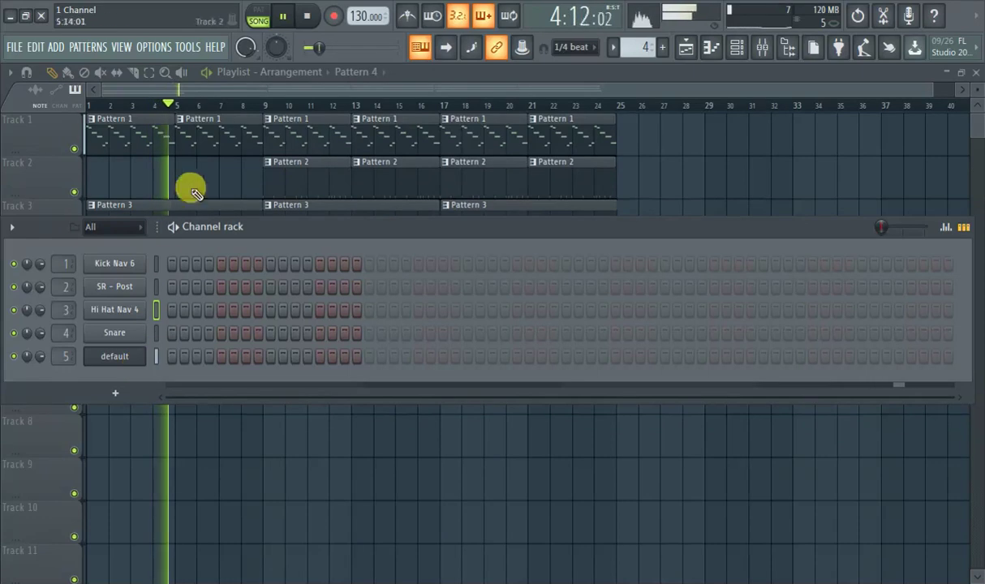
right_click(123, 362)
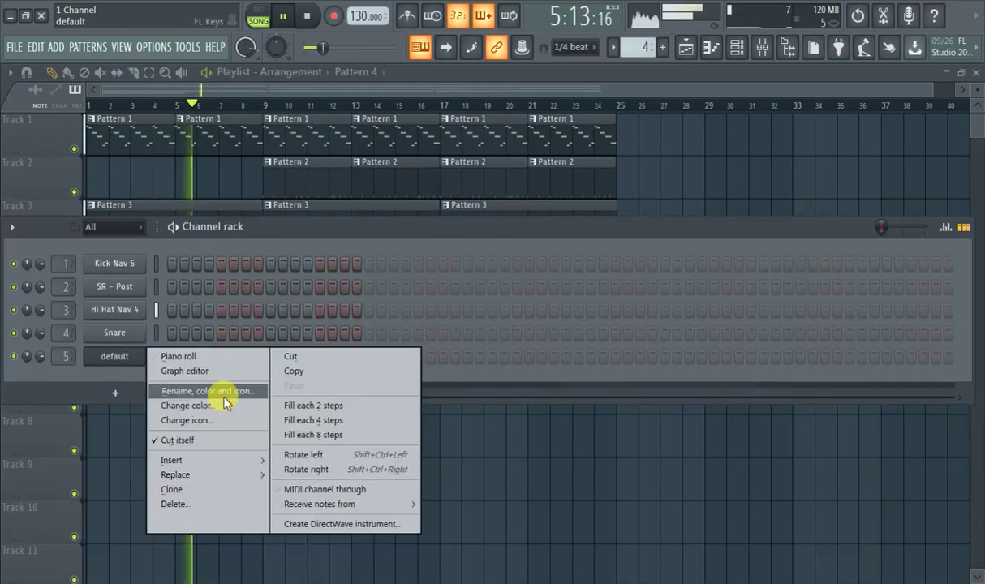
click(172, 489)
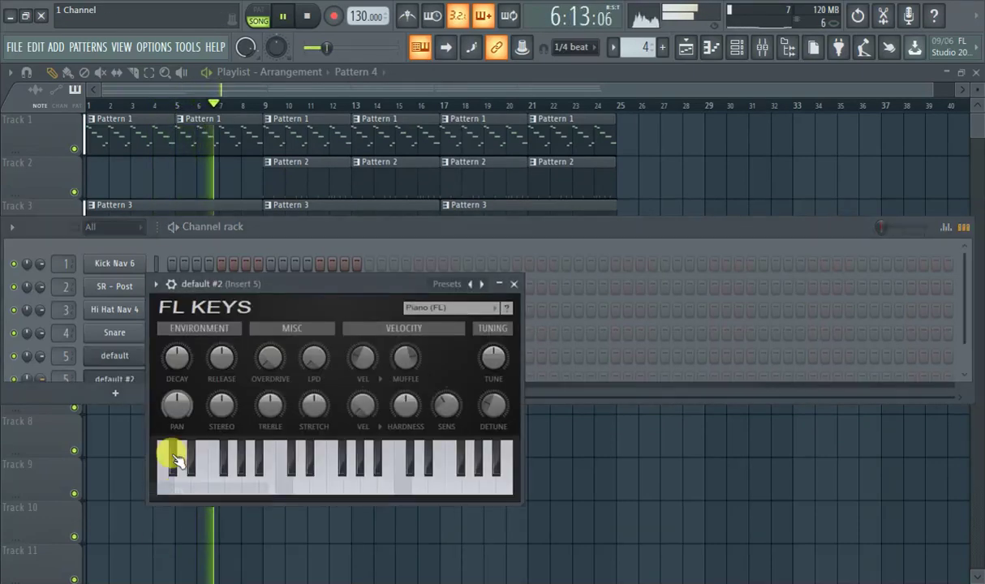
click(303, 233)
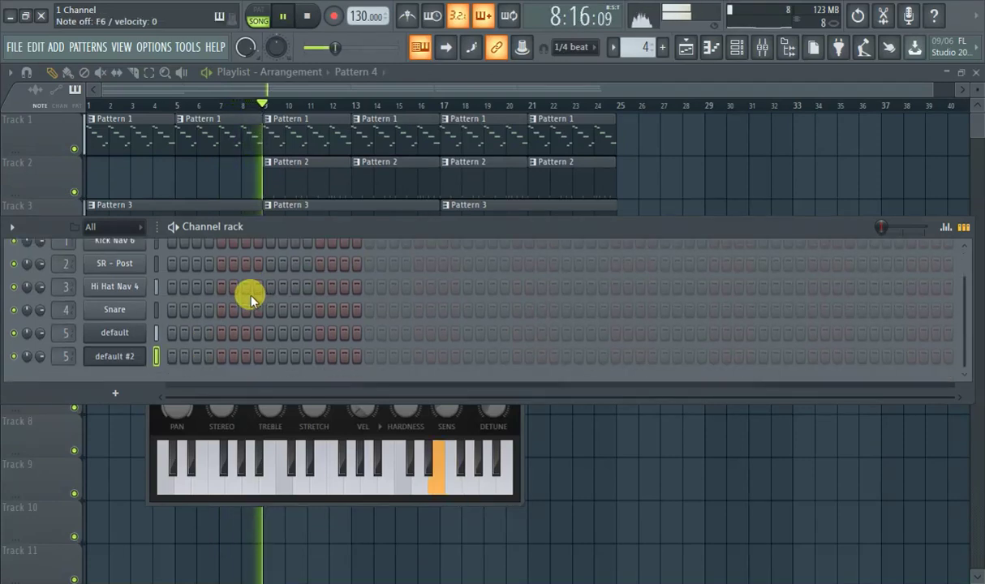
key(space)
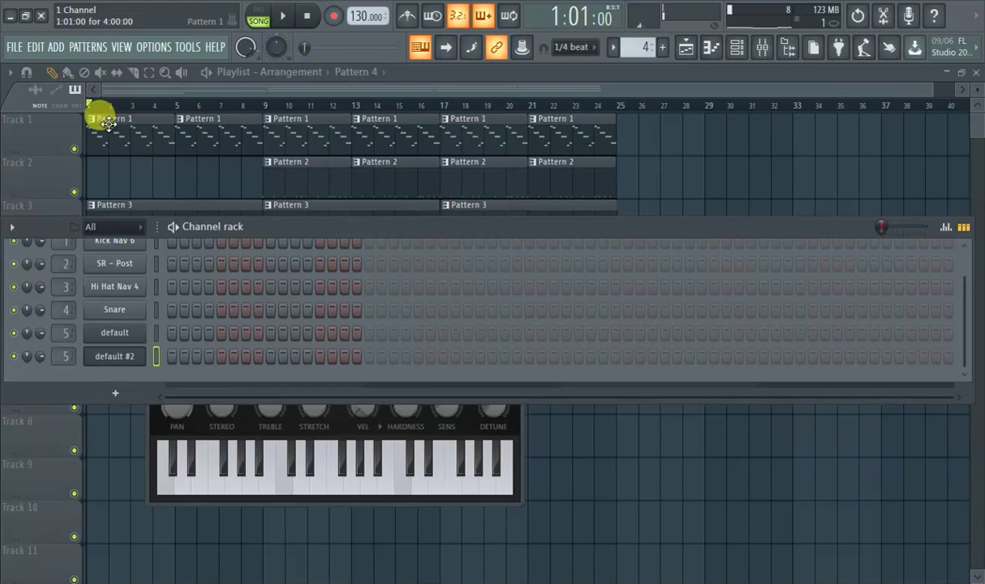
Extend the Pattern 4 clip on Track 4 to eight bars and place a copy of it at bar 17
click(121, 85)
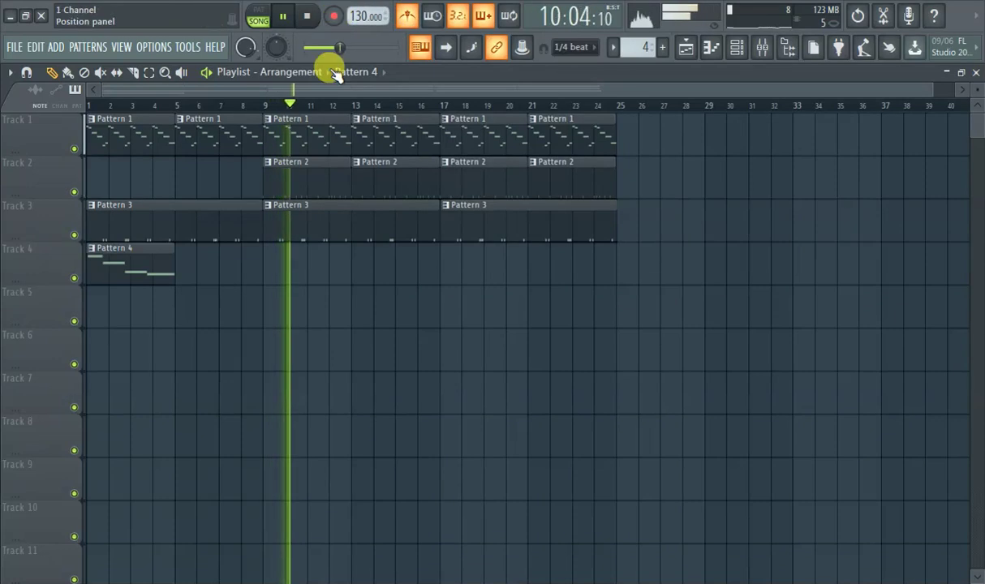
drag(170, 252, 260, 264)
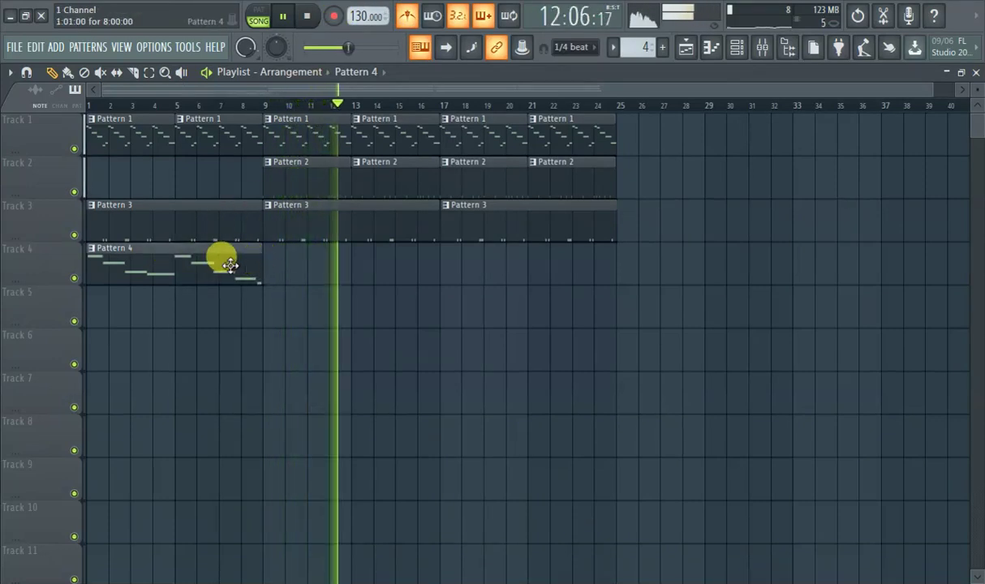
click(451, 249)
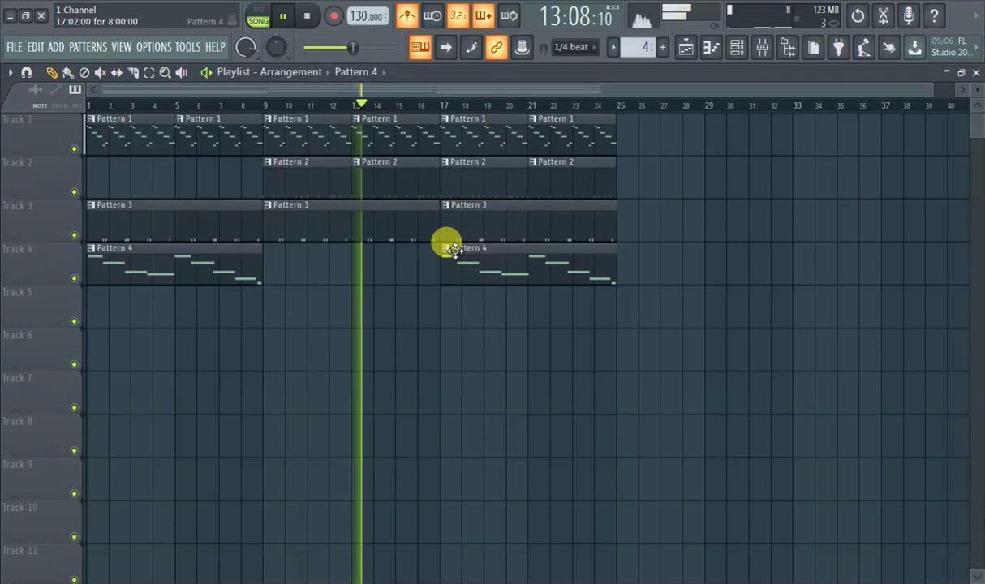
click(284, 17)
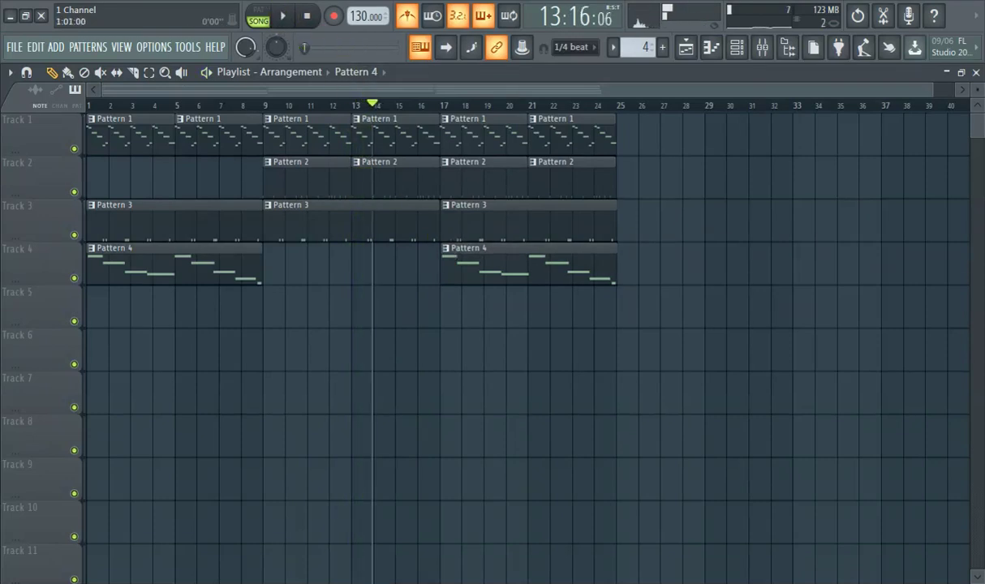
Review the recording filter and quantize options, then set the global snap to 1/2 beat while playing the song
right_click(335, 18)
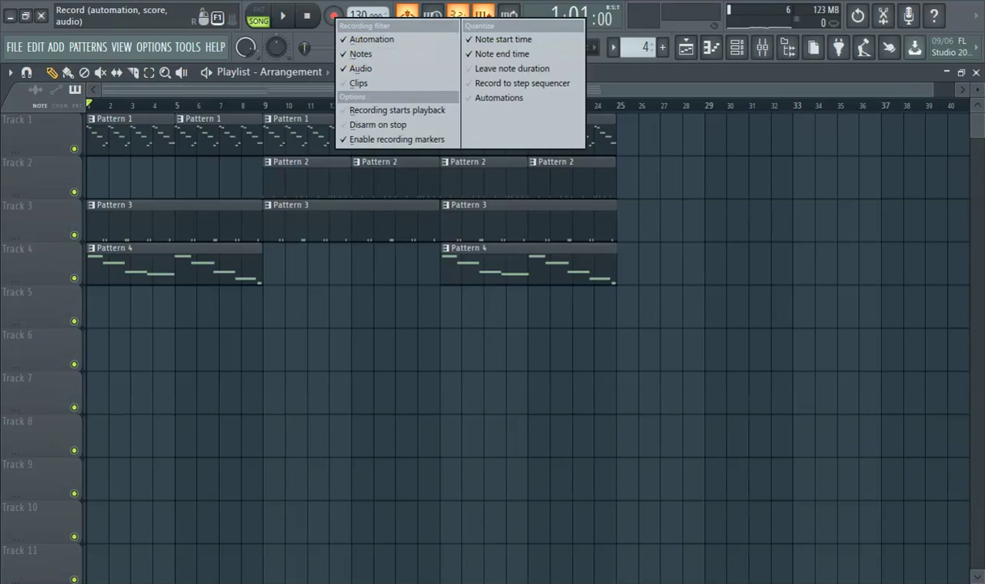
key(Escape)
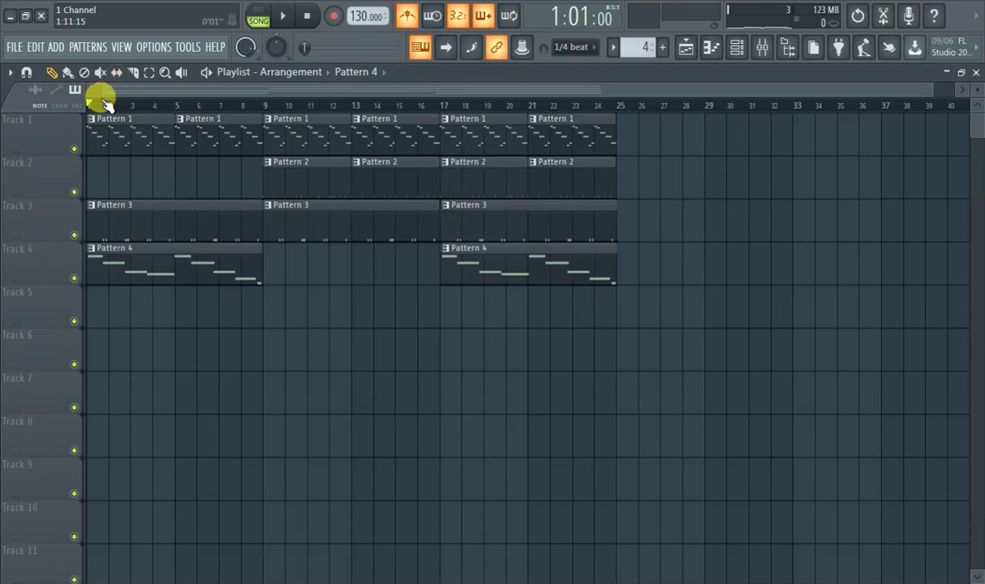
click(281, 18)
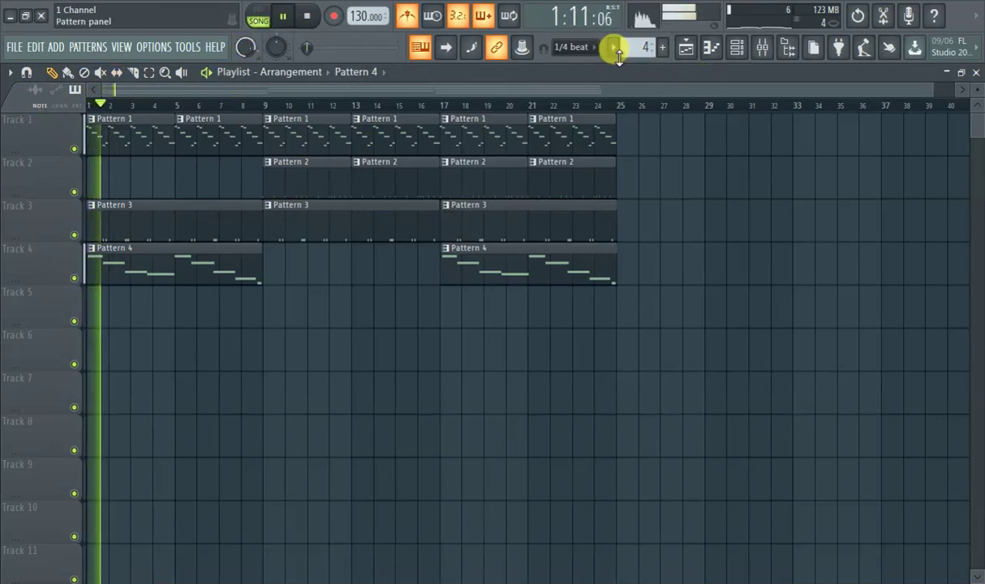
click(583, 47)
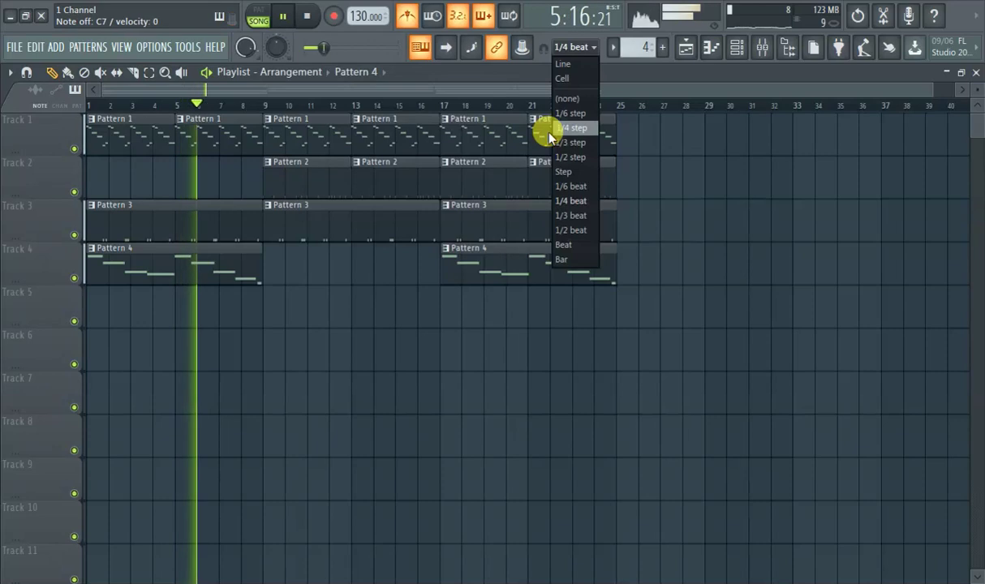
click(567, 230)
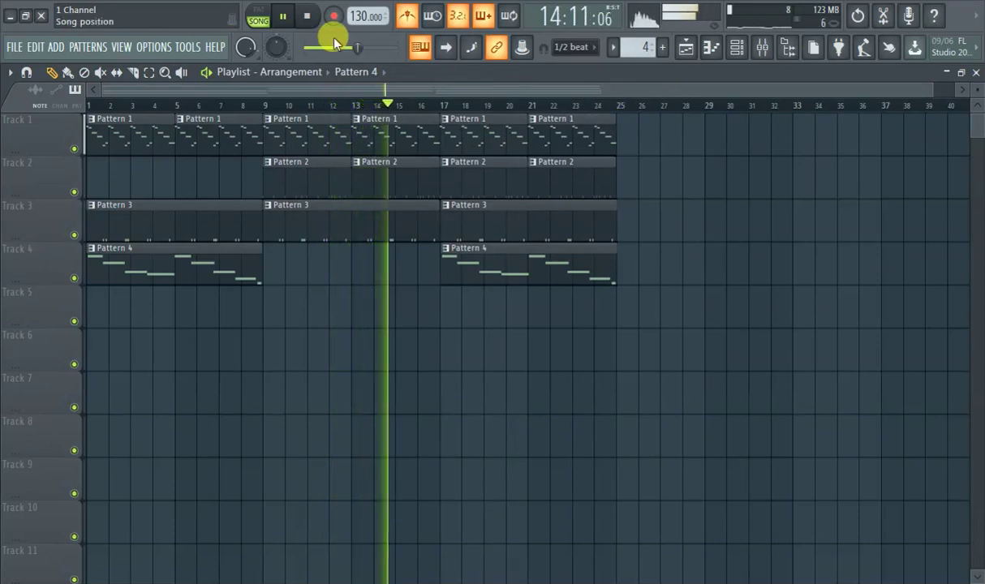
click(282, 16)
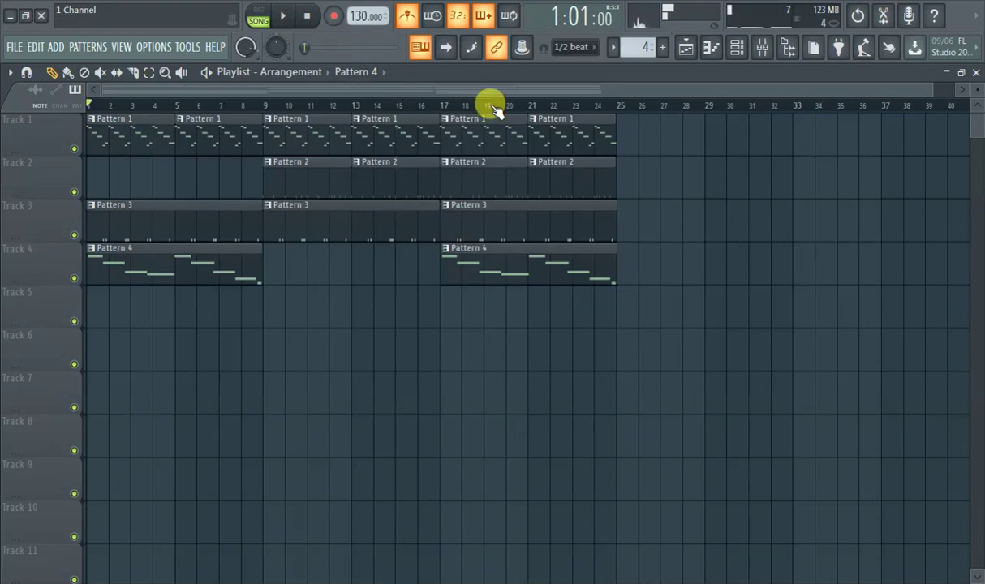
Create Pattern 5 and place its clip at the start of Track 5 in the playlist
click(664, 51)
click(134, 320)
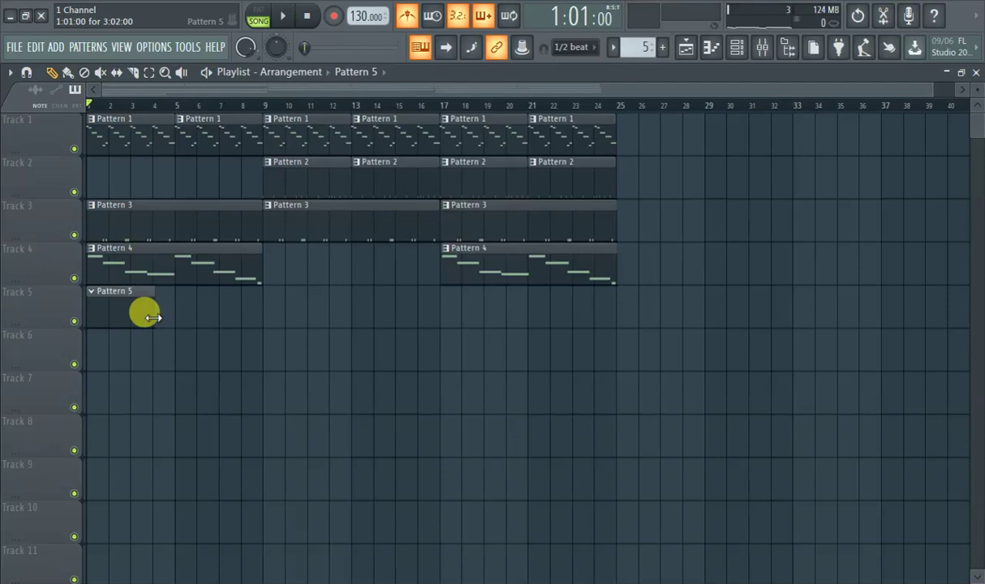
Try mono In 1 and In 2 as the audio input of mixer Insert 8, and settle on stereo In 1 - In 2
click(763, 51)
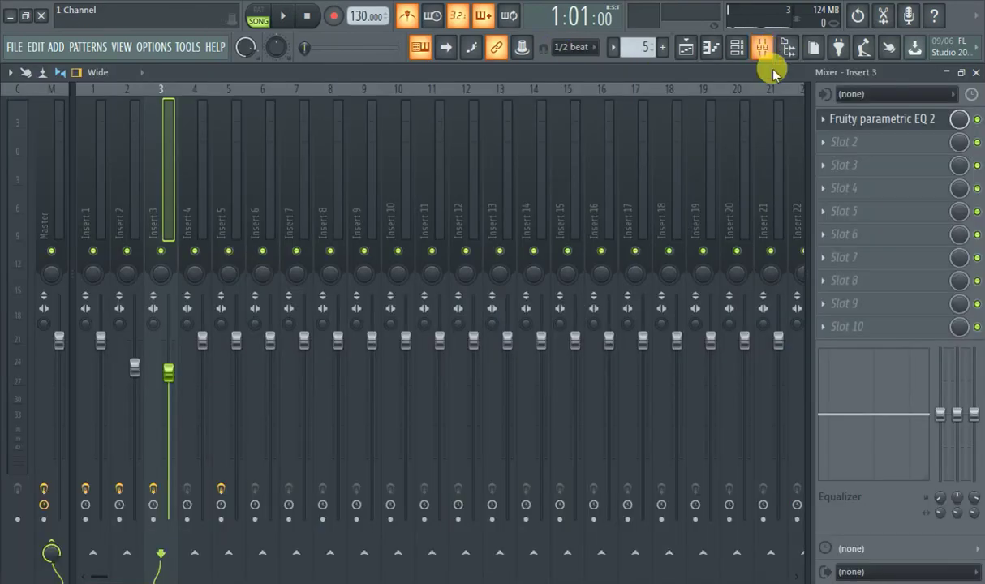
click(335, 180)
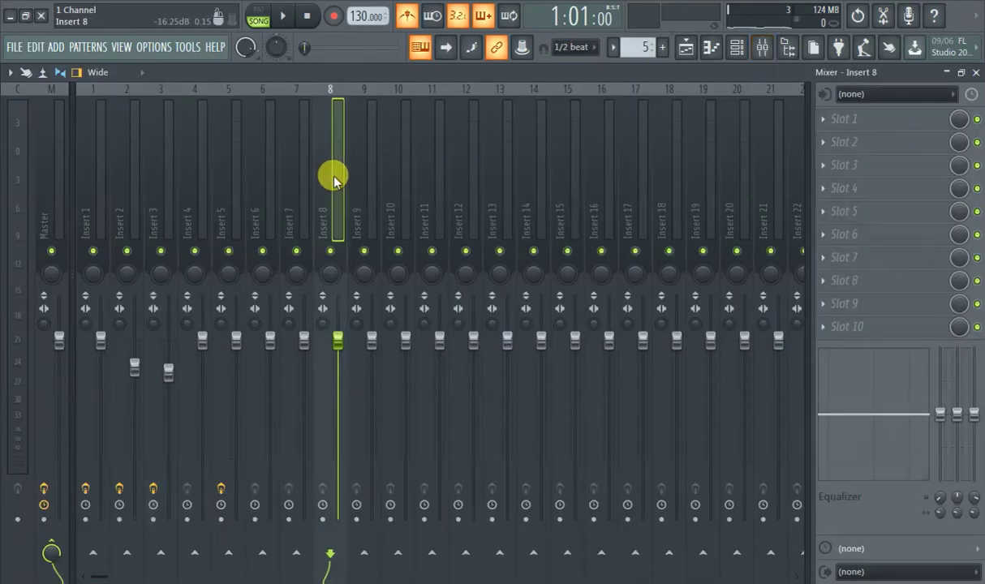
click(910, 94)
click(862, 141)
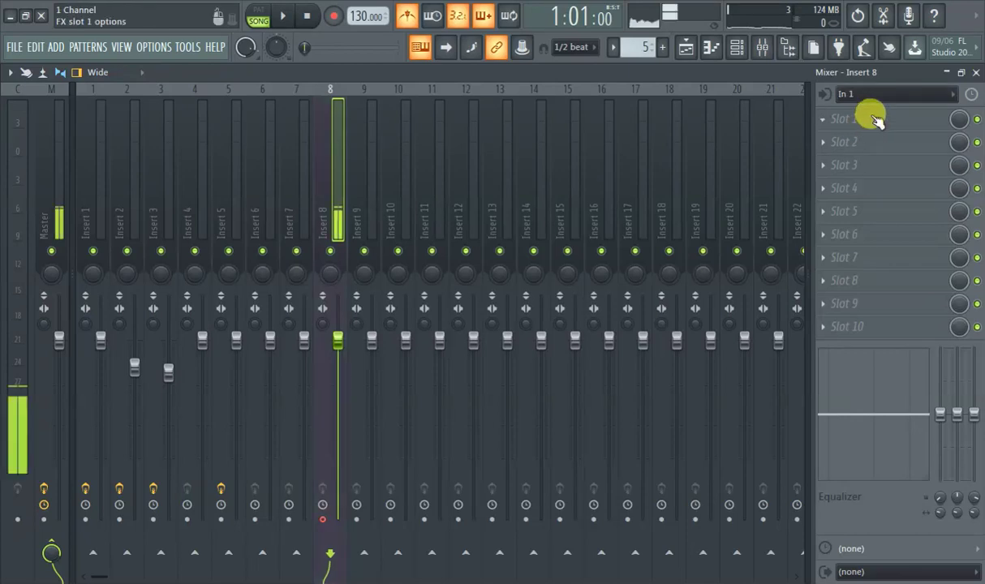
click(851, 92)
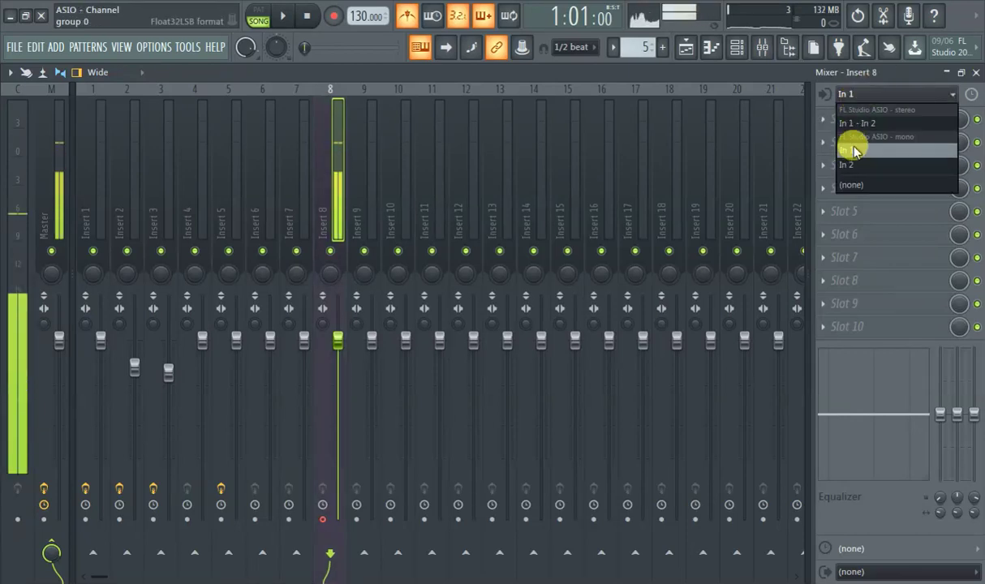
click(848, 151)
click(868, 94)
click(851, 155)
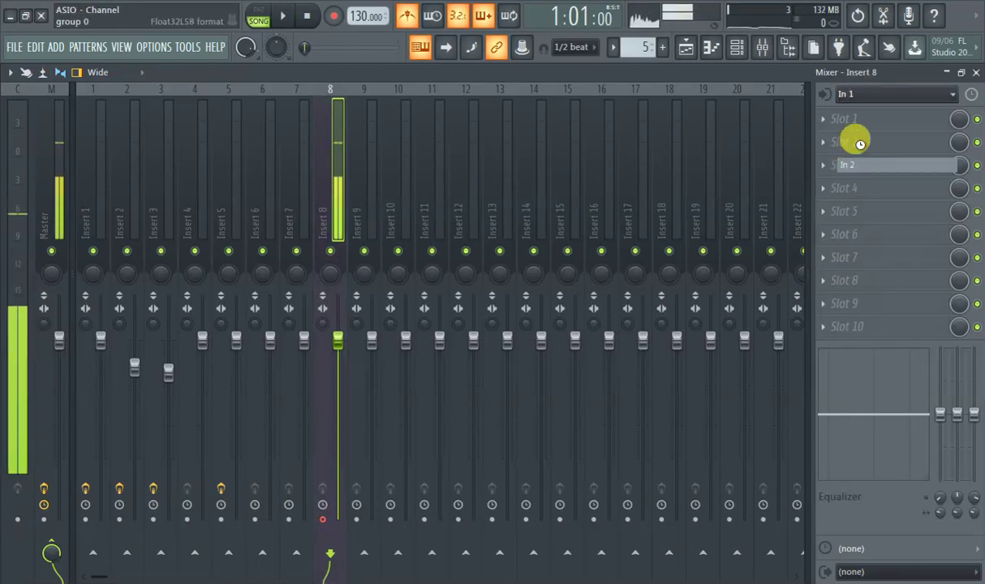
click(863, 98)
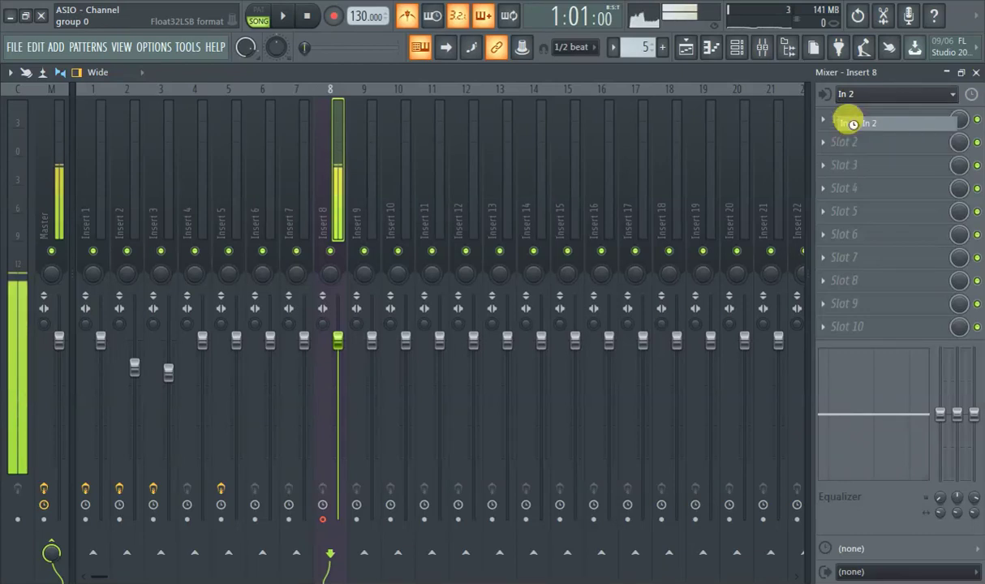
click(849, 125)
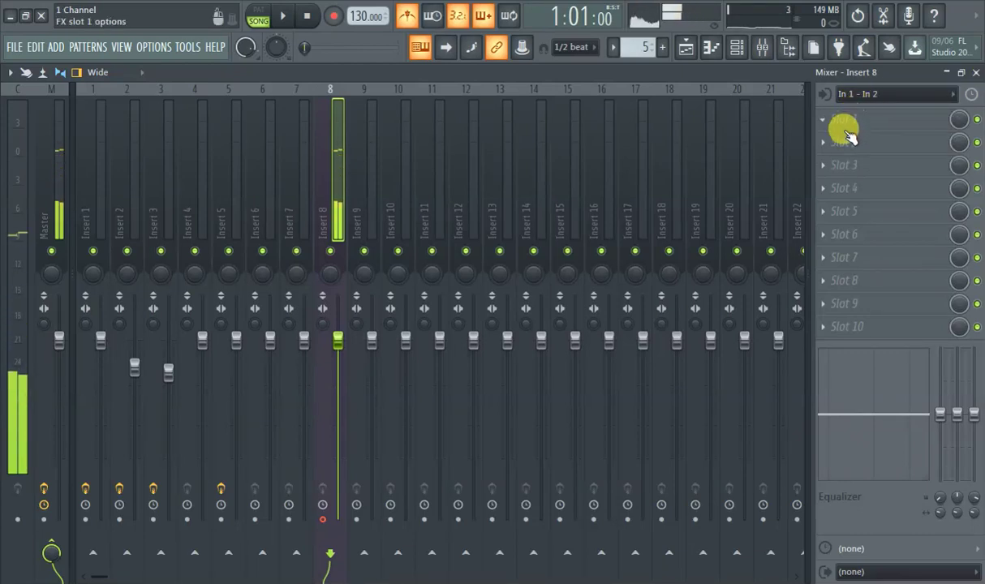
Load Fruity Convolver into slot 1 of Insert 8 and choose its Warehouse Garage preset
click(860, 120)
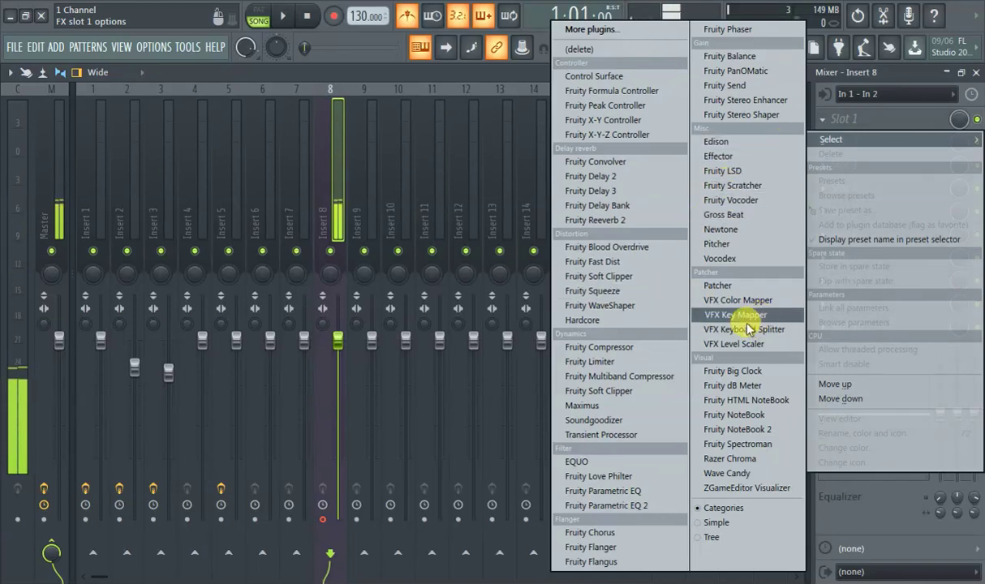
click(598, 161)
drag(432, 182, 641, 234)
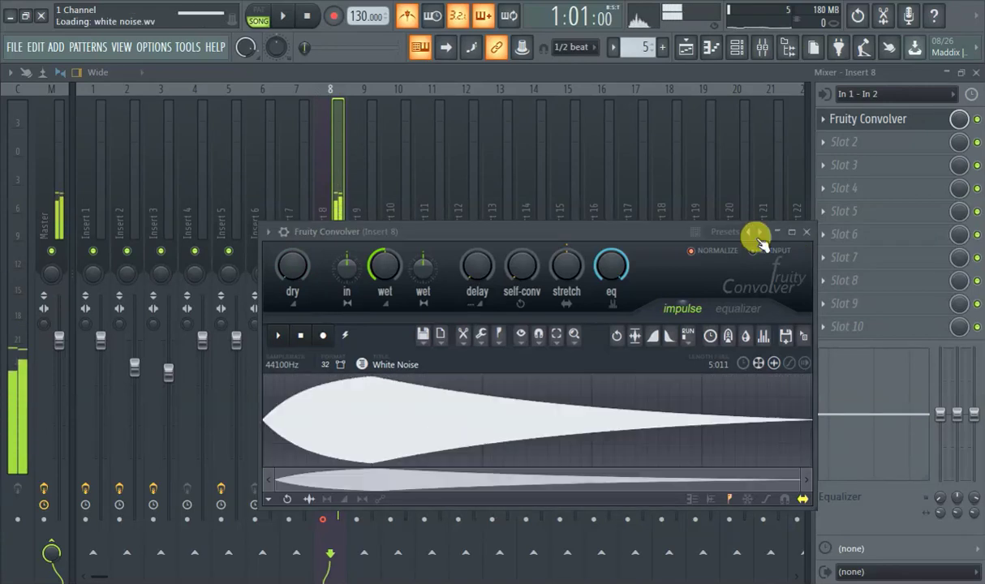
click(757, 233)
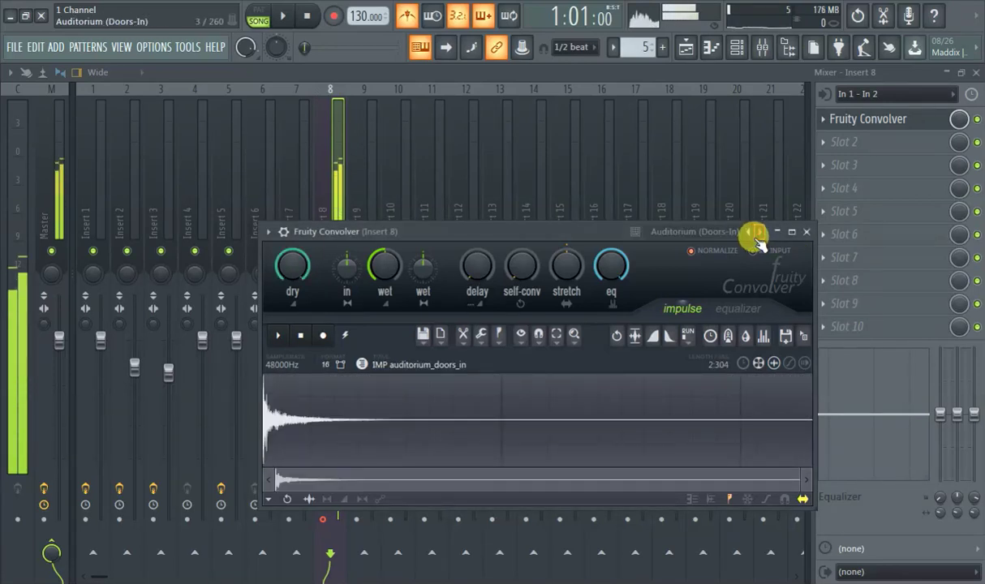
click(749, 235)
click(750, 235)
click(749, 235)
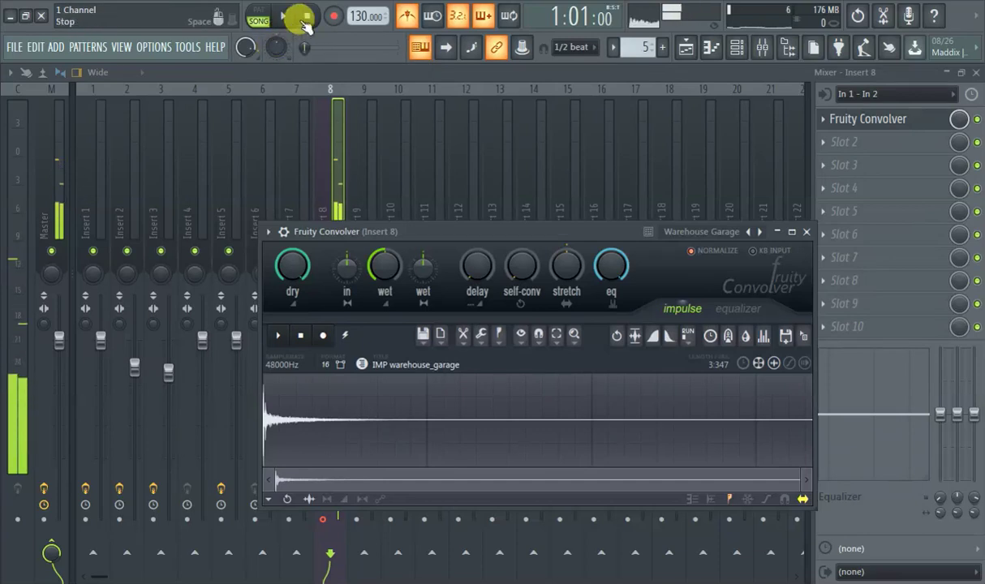
Record the Insert 8 audio input into the playlist on Track 6 while the song plays
click(345, 16)
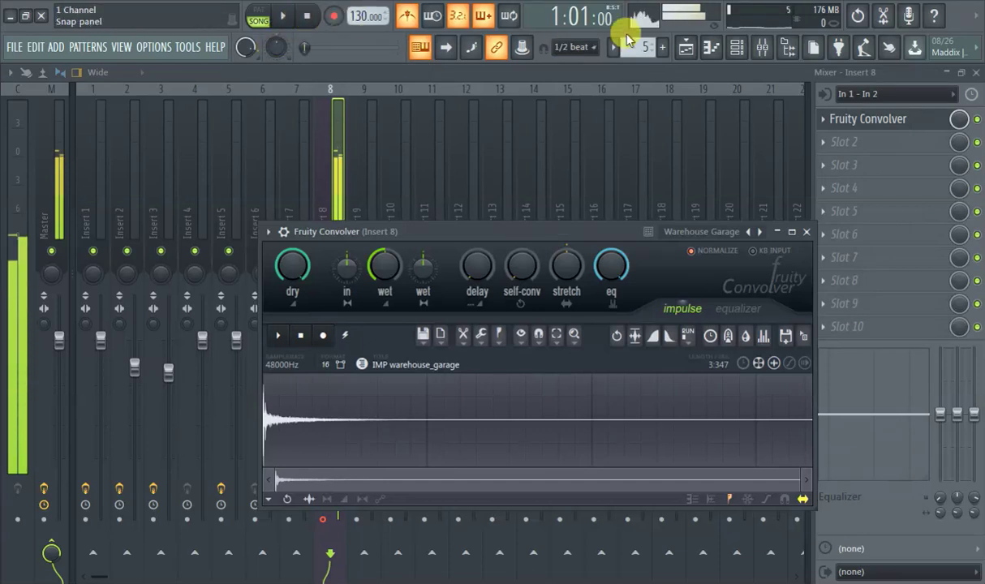
click(683, 51)
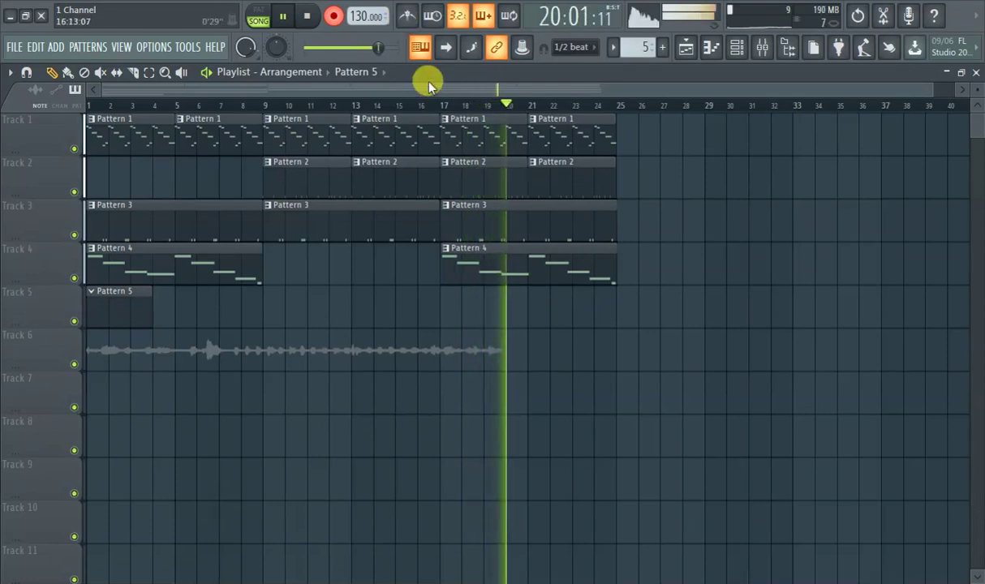
click(333, 16)
Move Pattern 4's first C6 note to the start of bar 1, extend it to 12 steps, and return to the playlist
double_click(94, 257)
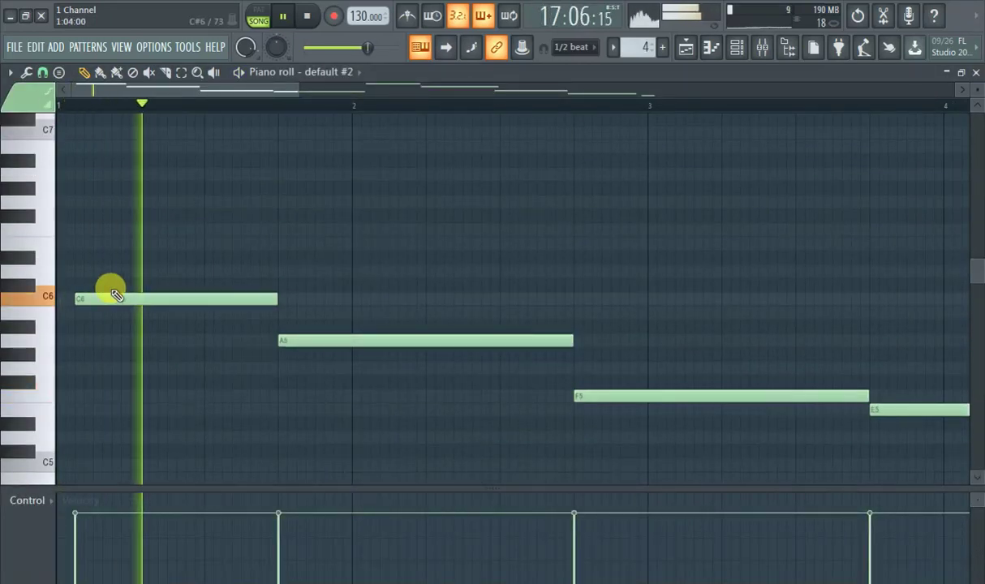
drag(114, 299, 23, 292)
drag(251, 303, 266, 297)
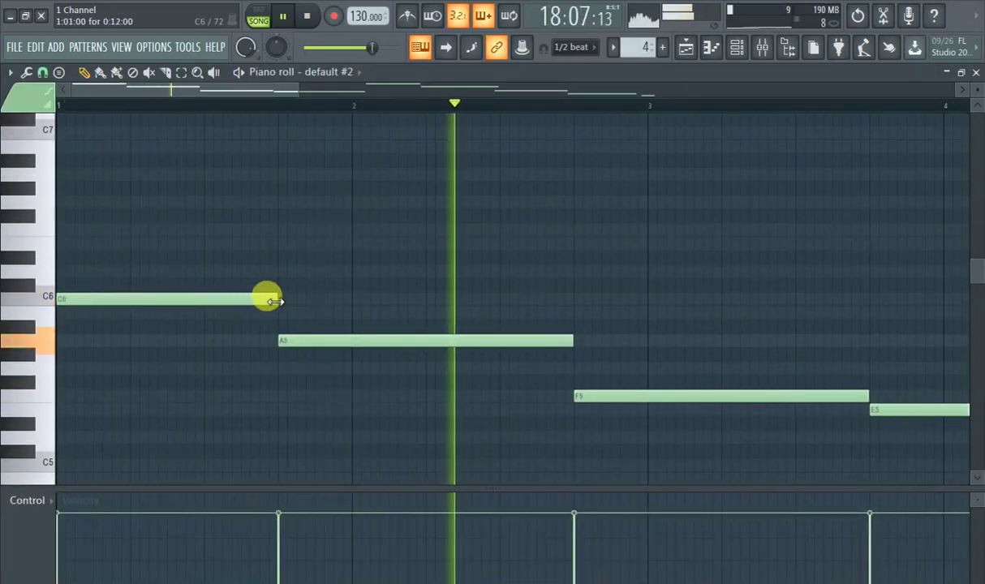
drag(176, 102, 90, 202)
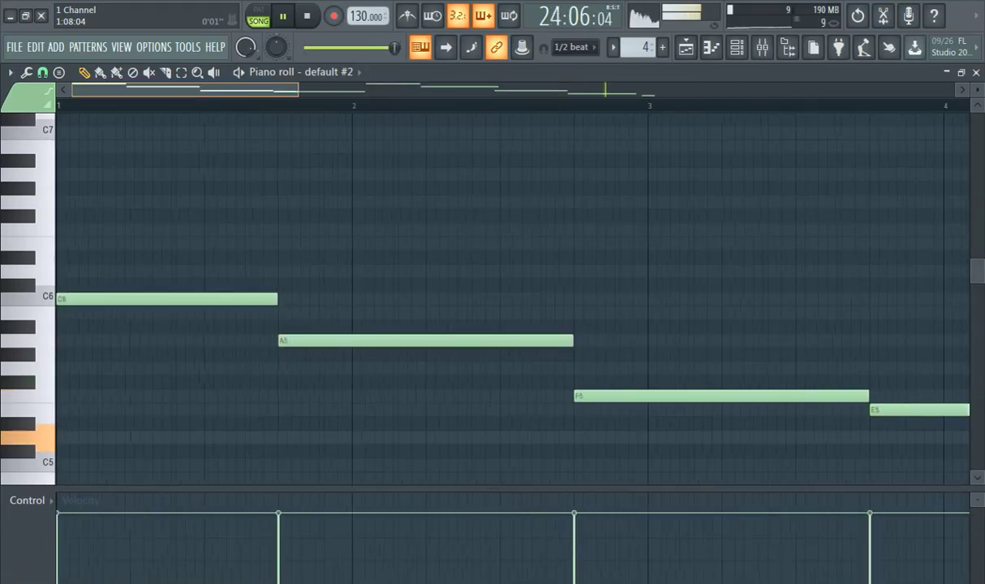
click(684, 52)
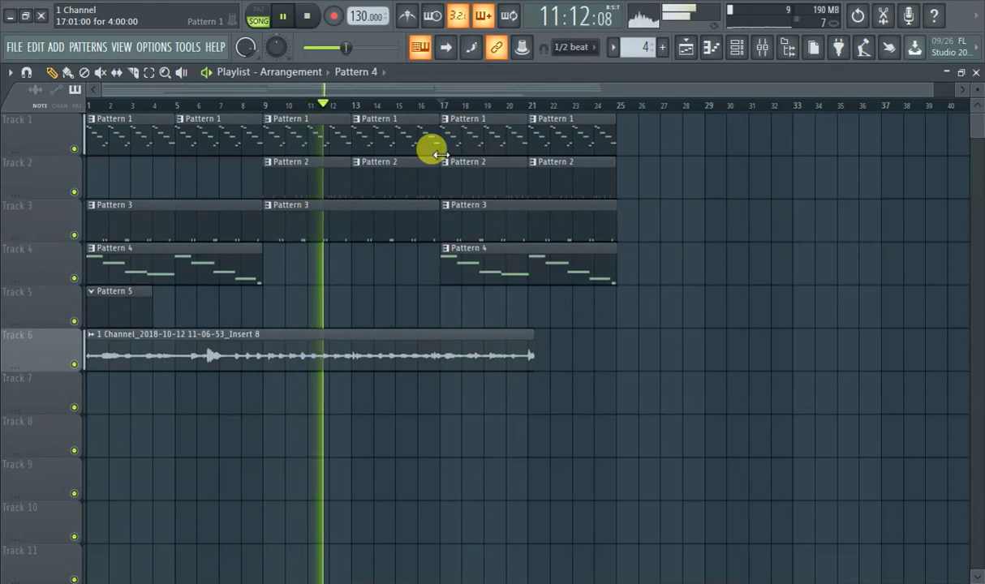
Switch to Pattern 5 and place a one-bar clip of it at bar 1 on Track 7
click(662, 46)
click(670, 65)
drag(132, 397, 102, 389)
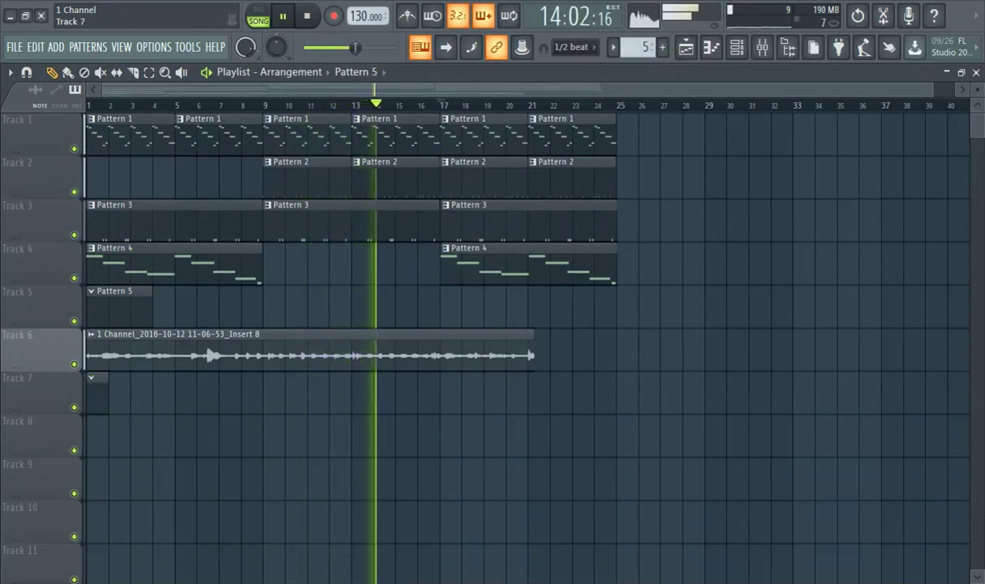
Set the audio input of mixer Insert 8 to (none) and that of Insert 10 to stereo In 1 - In 2
click(760, 54)
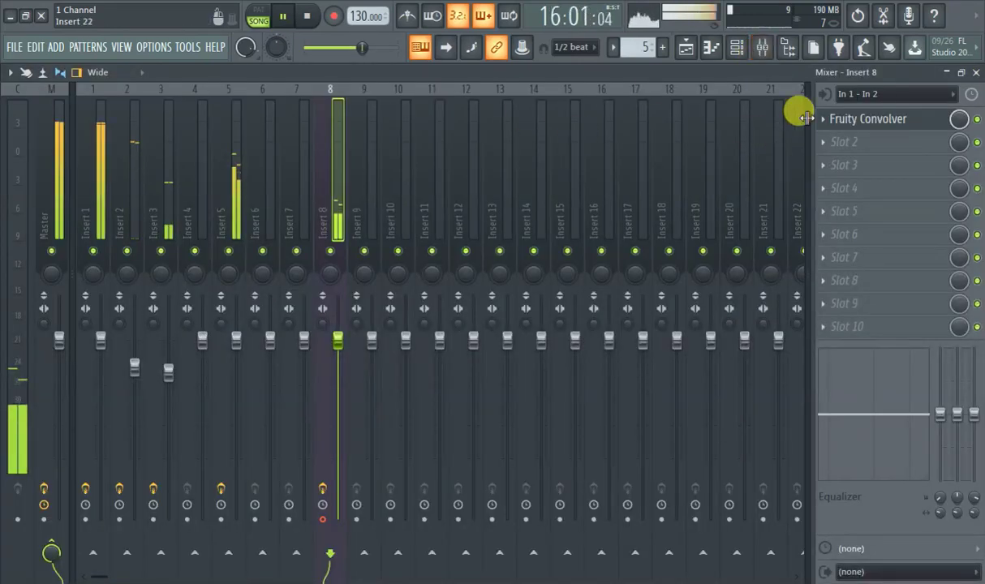
click(856, 96)
click(873, 189)
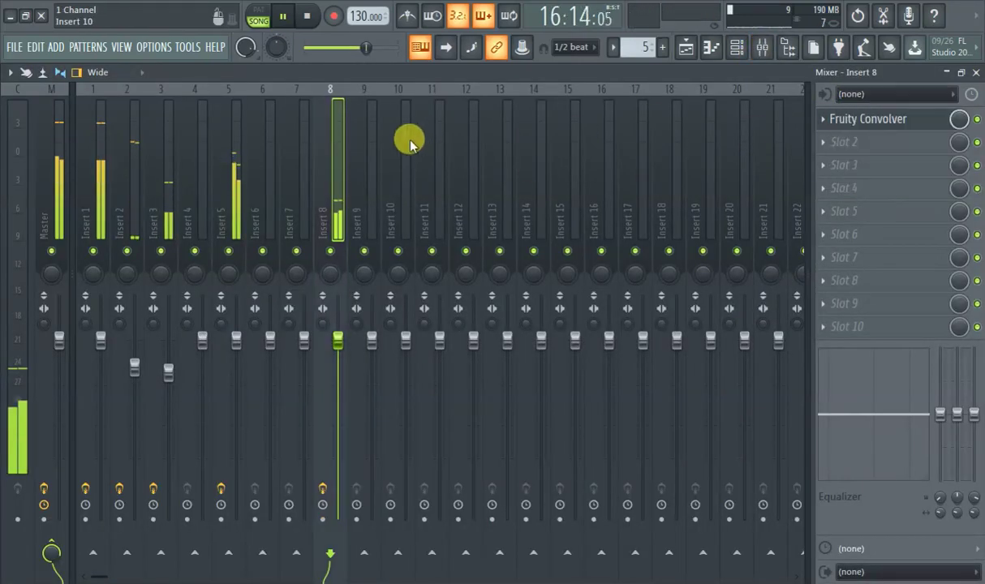
click(403, 149)
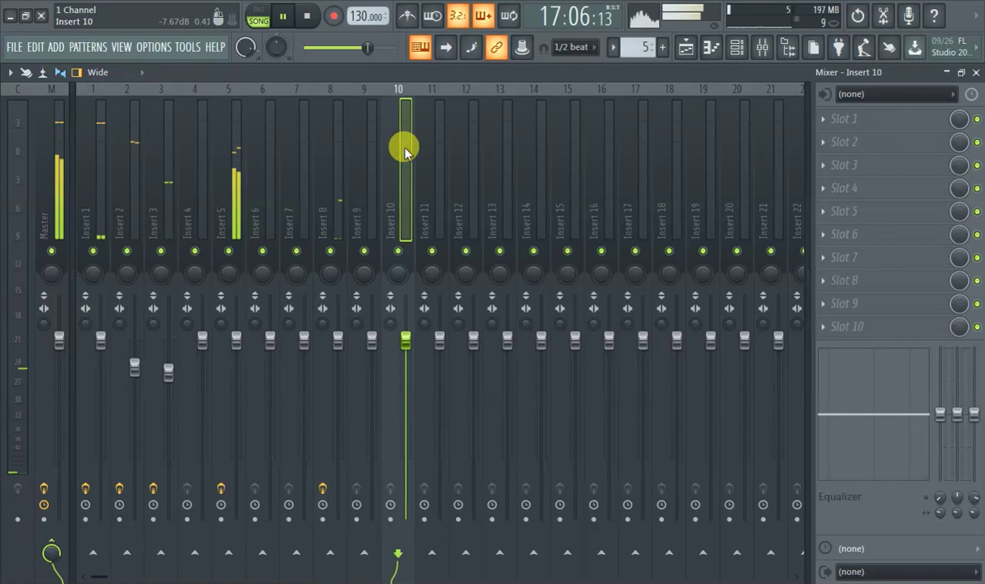
click(905, 96)
click(870, 121)
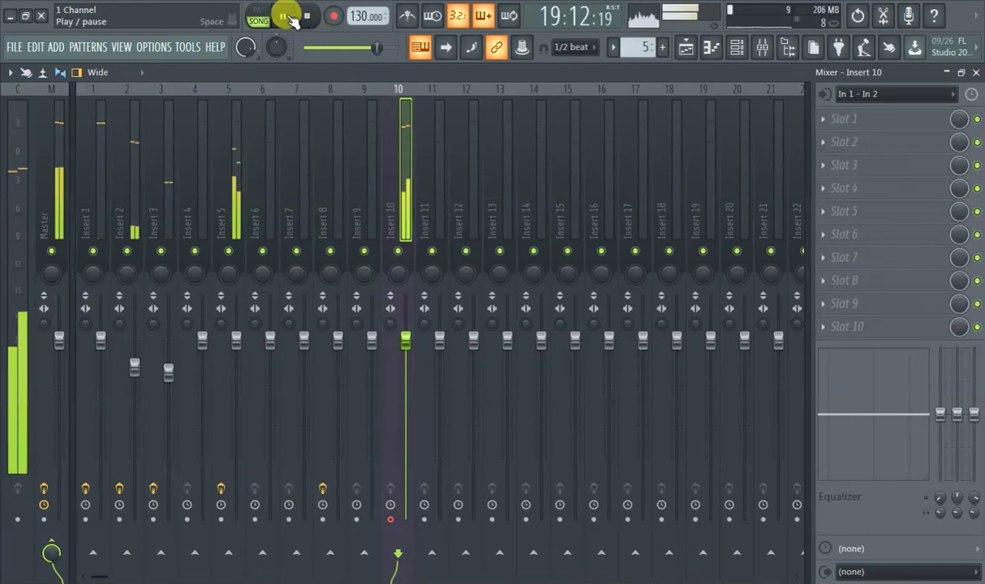
Load Vocodex into slot 1 of Insert 10 and reposition its window over the mixer
click(892, 122)
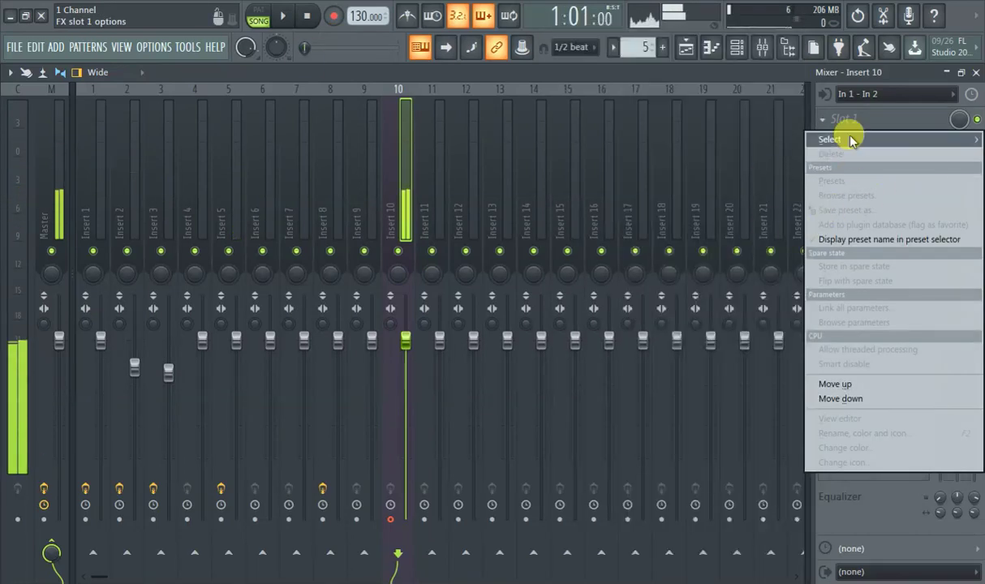
mouse_move(850, 140)
click(738, 258)
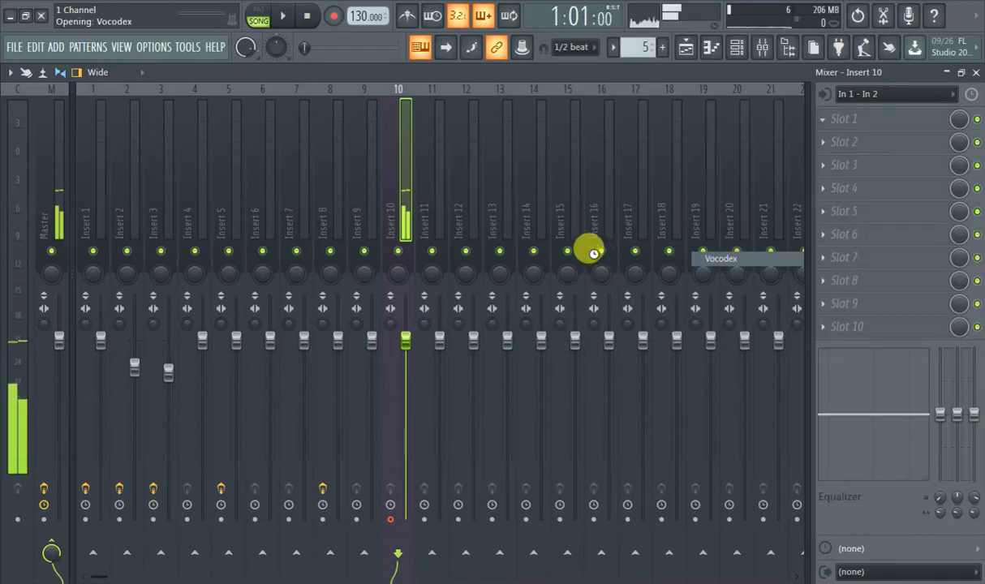
drag(468, 264, 552, 140)
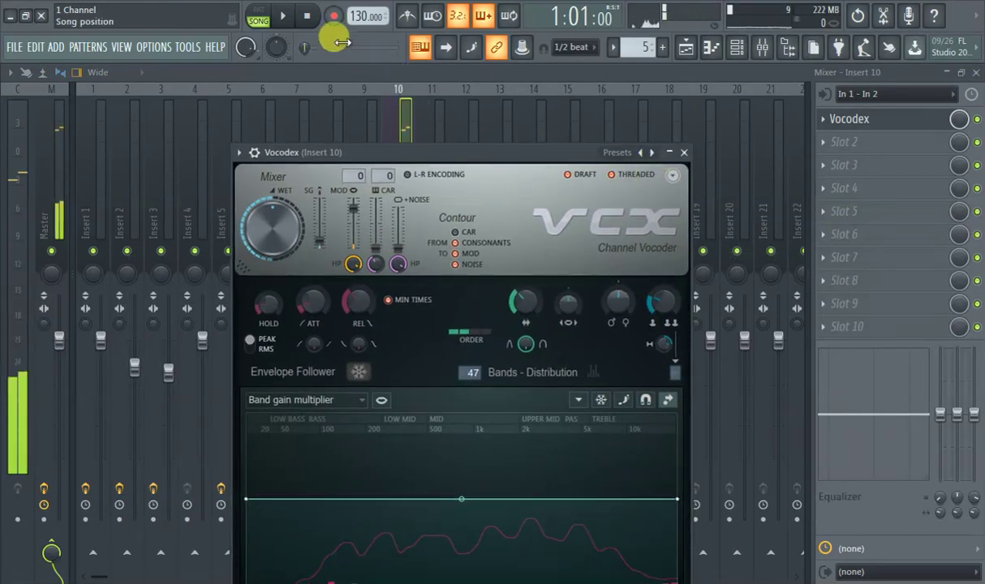
Record the Insert 10 audio input into the playlist on Track 8 from bar 1 to about bar 21 while the song plays
click(333, 18)
click(283, 18)
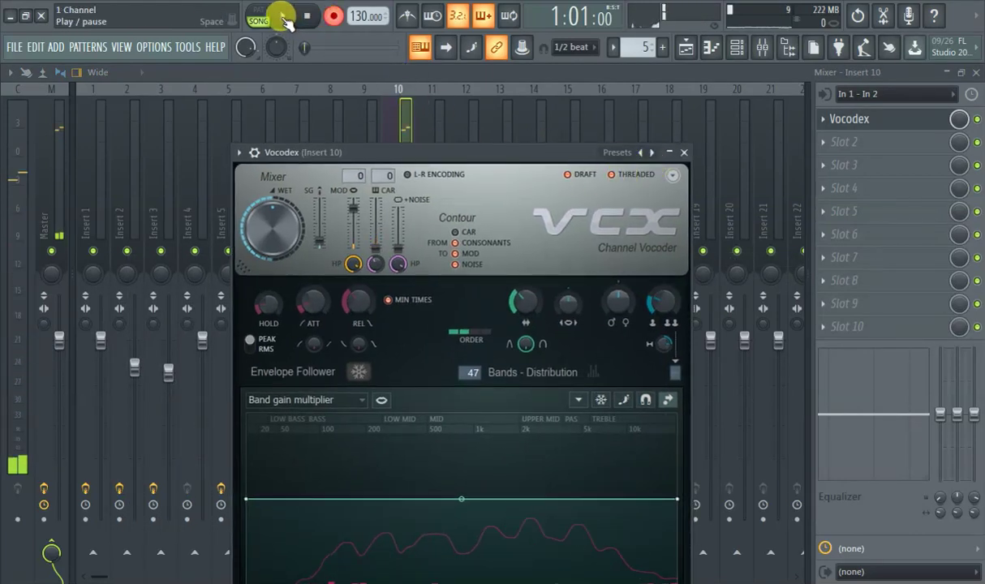
click(687, 48)
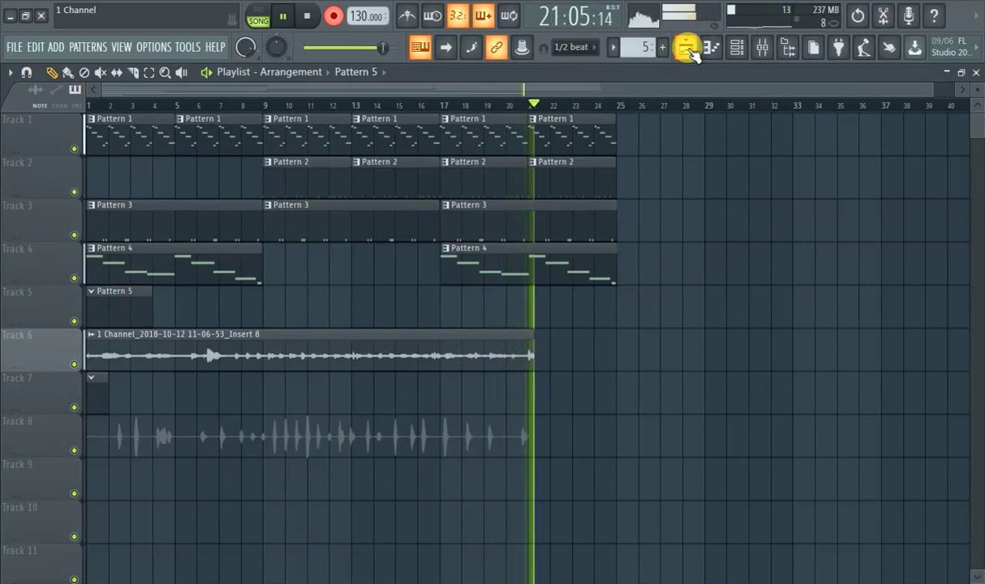
click(331, 17)
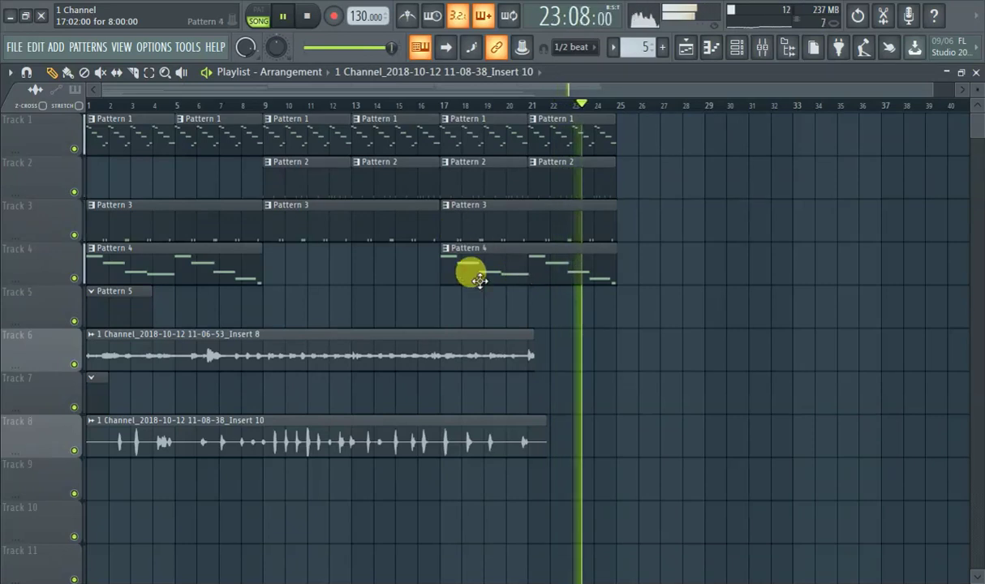
Set the audio input of mixer Insert 10 to (none) and return to the playlist
click(764, 47)
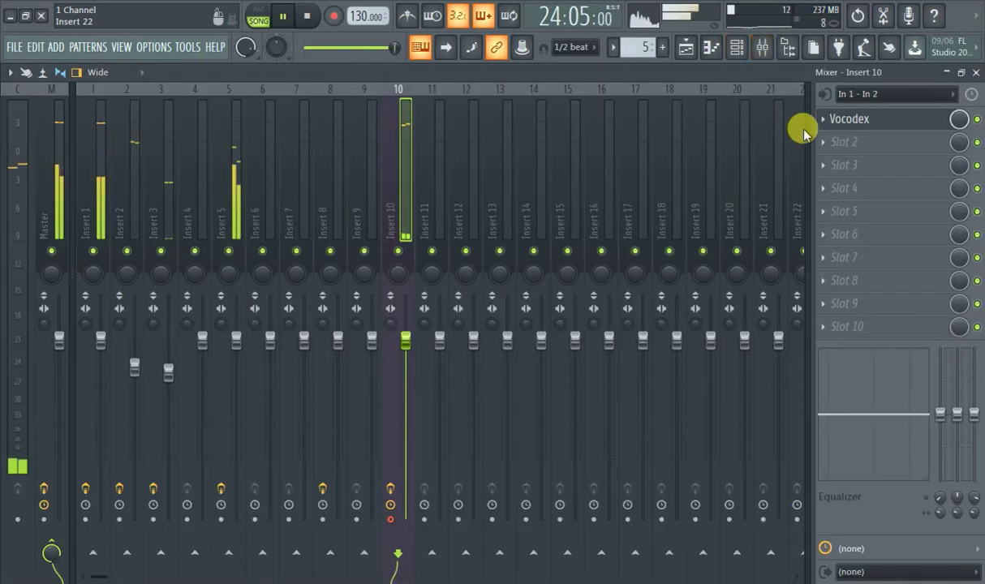
click(861, 95)
click(873, 190)
click(685, 47)
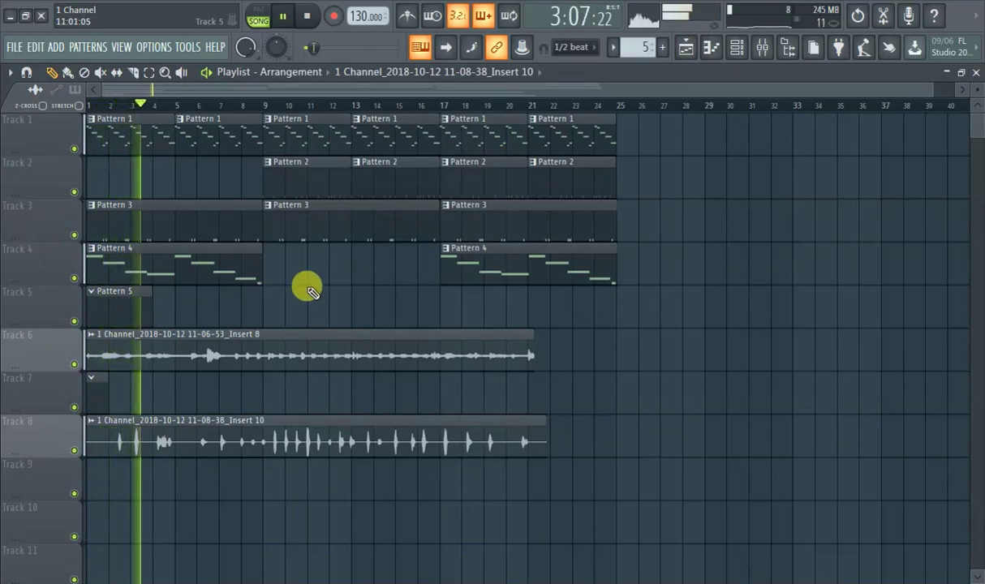
Delete the Pattern 4 clip that starts at bar 17 on Track 4
click(442, 255)
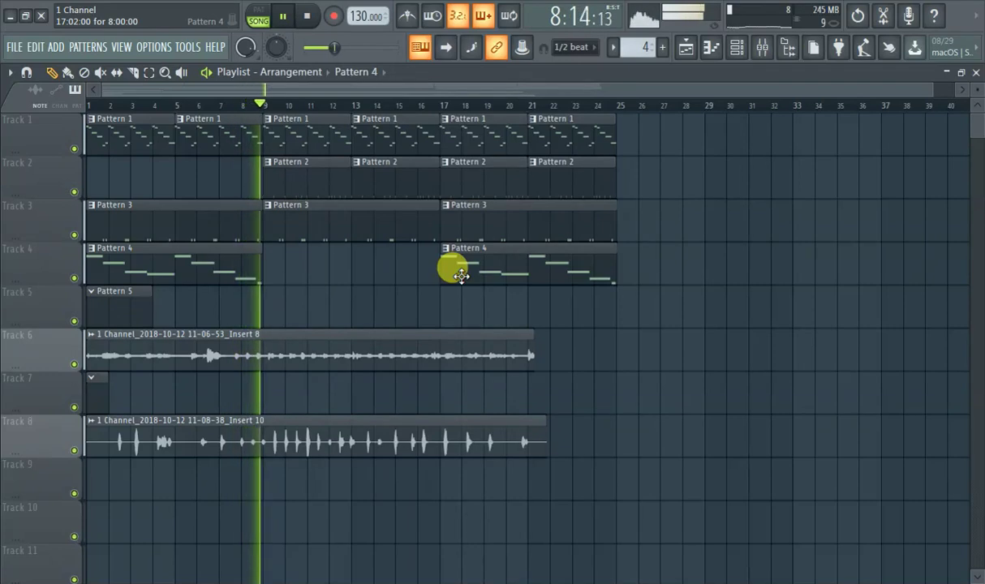
right_click(460, 276)
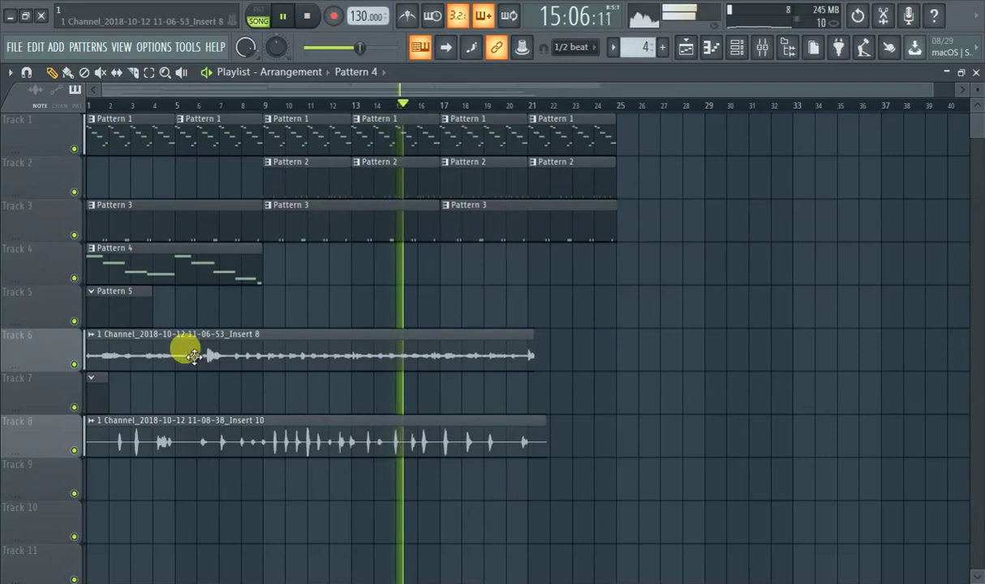
Mute Track 6 to hear the song without its recording, and unmute it again
click(74, 365)
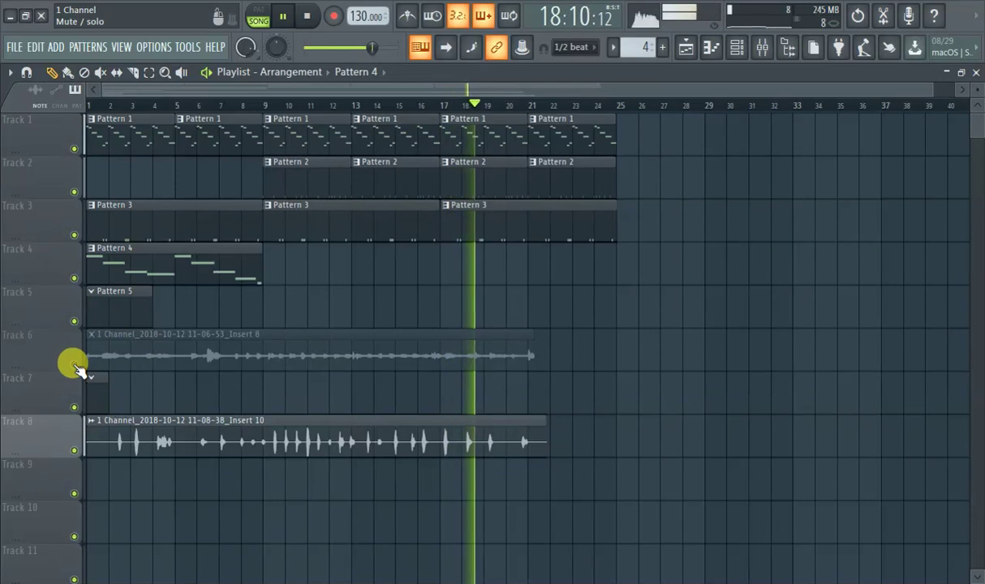
click(74, 365)
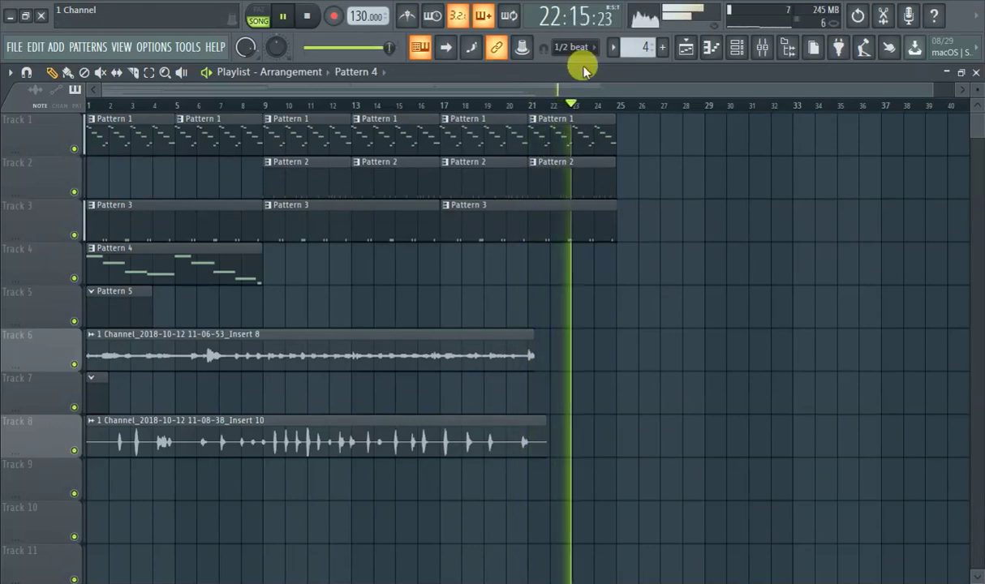
Make Pattern 5 the active pattern and bring the empty playlist tracks below Track 8 into reach
click(663, 47)
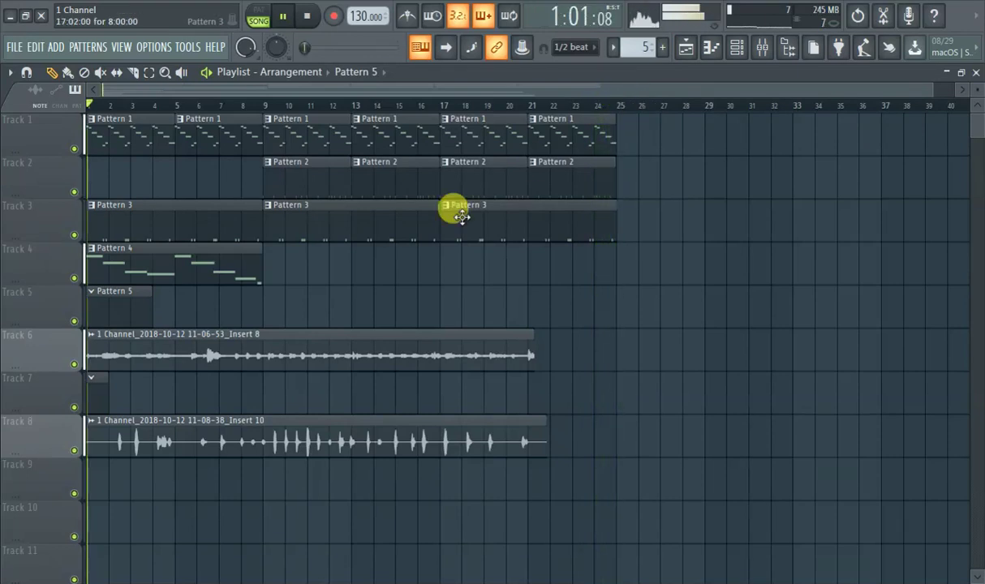
scroll(441, 245, down, 4)
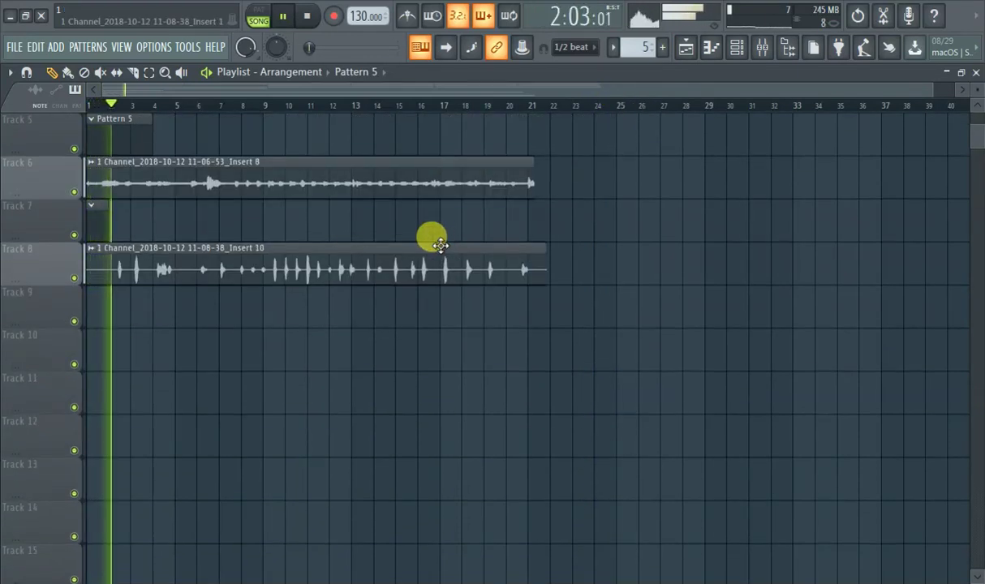